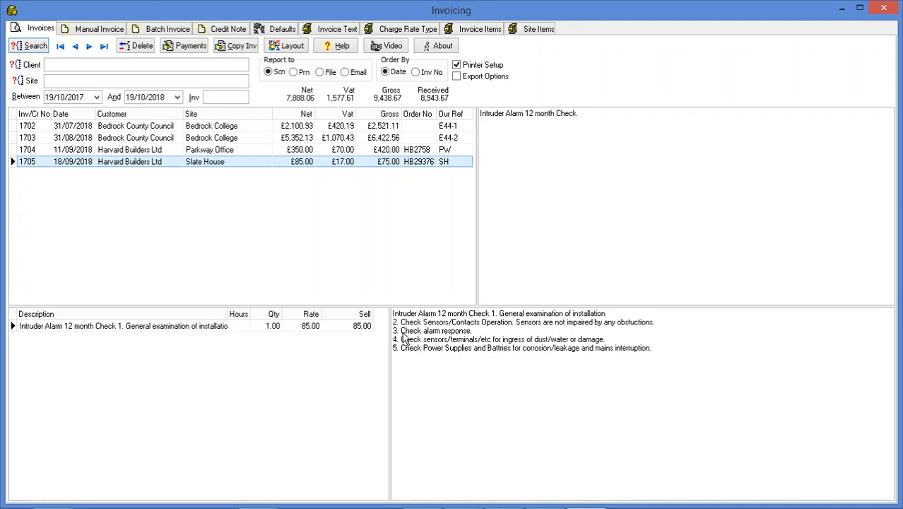
# - Preview an on-screen copy of invoice 1705 for Slate House, and close the preview
pyautogui.click(242, 49)
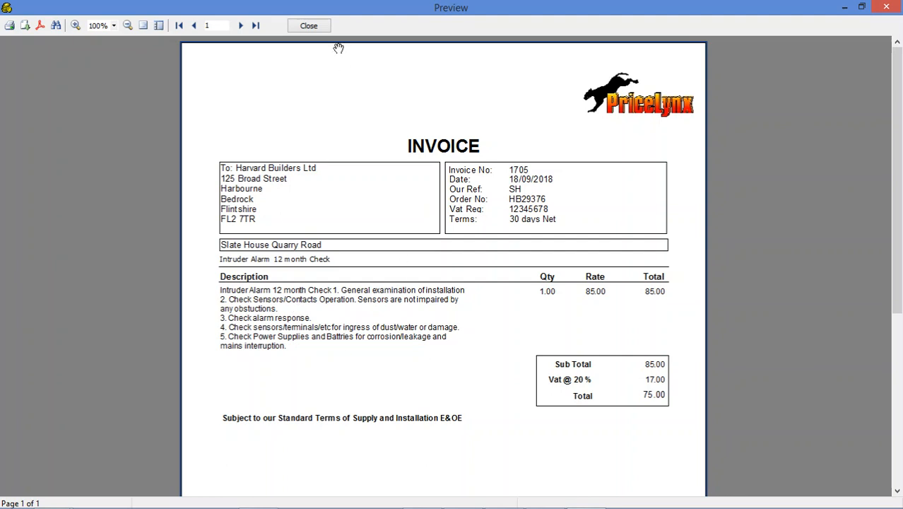
pyautogui.click(320, 30)
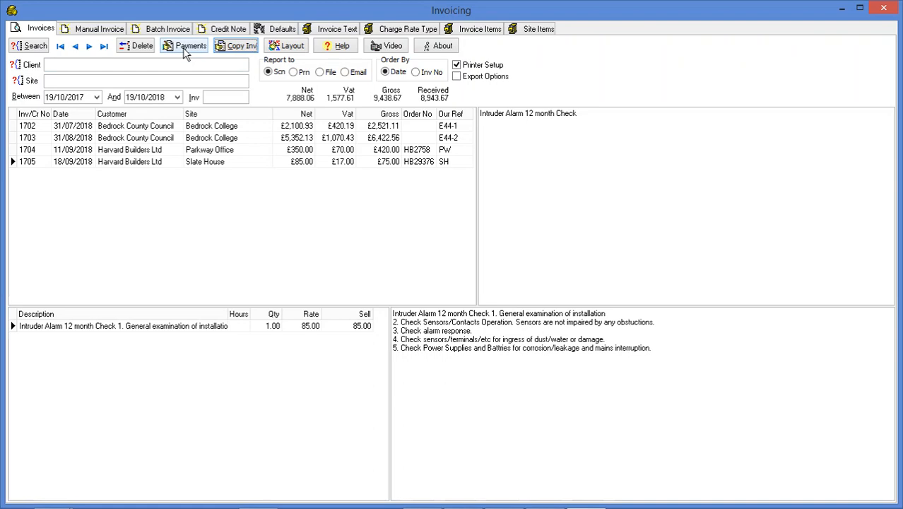
# - Preview a customer statement for Harvard Builders Ltd from the received payments records, and close the preview
pyautogui.click(185, 48)
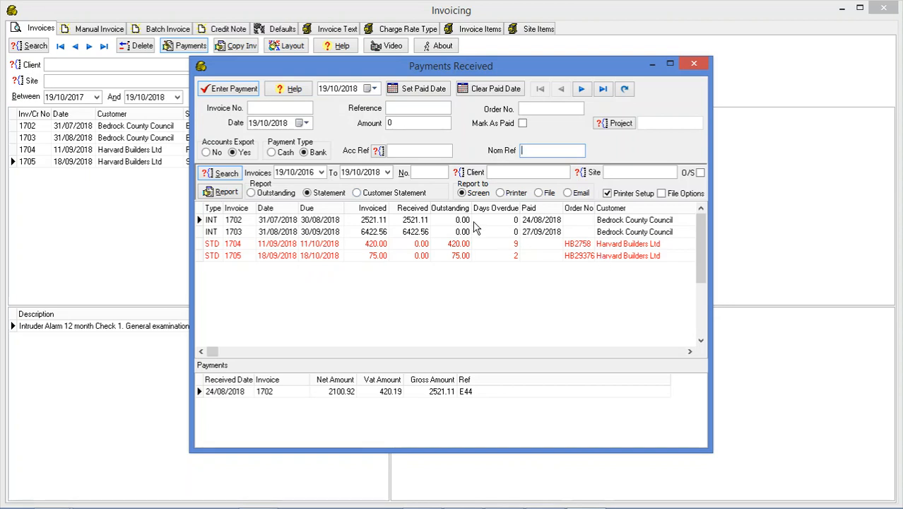
pyautogui.click(368, 195)
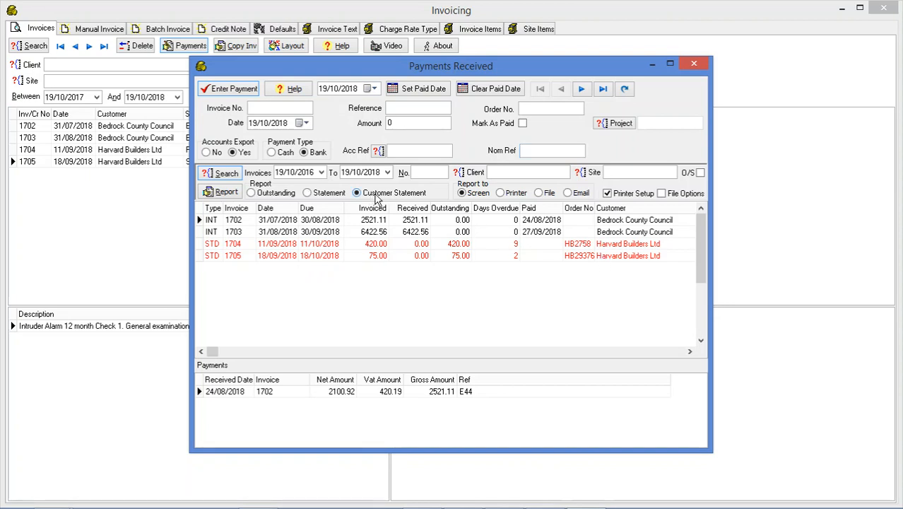
pyautogui.click(469, 172)
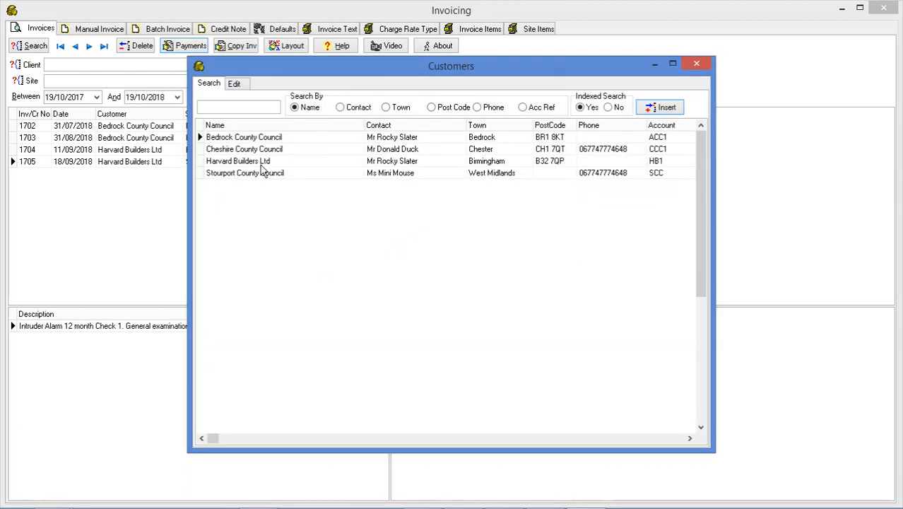
pyautogui.doubleClick(259, 165)
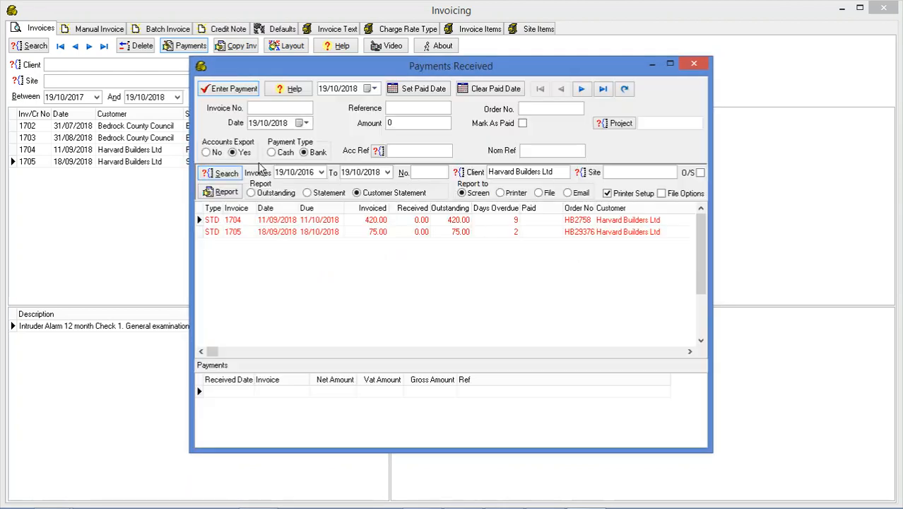
pyautogui.click(220, 193)
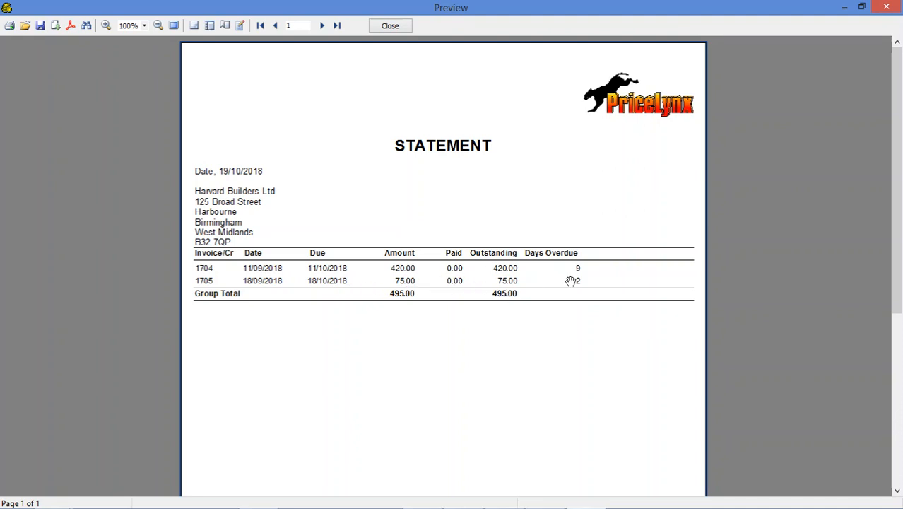
pyautogui.click(390, 26)
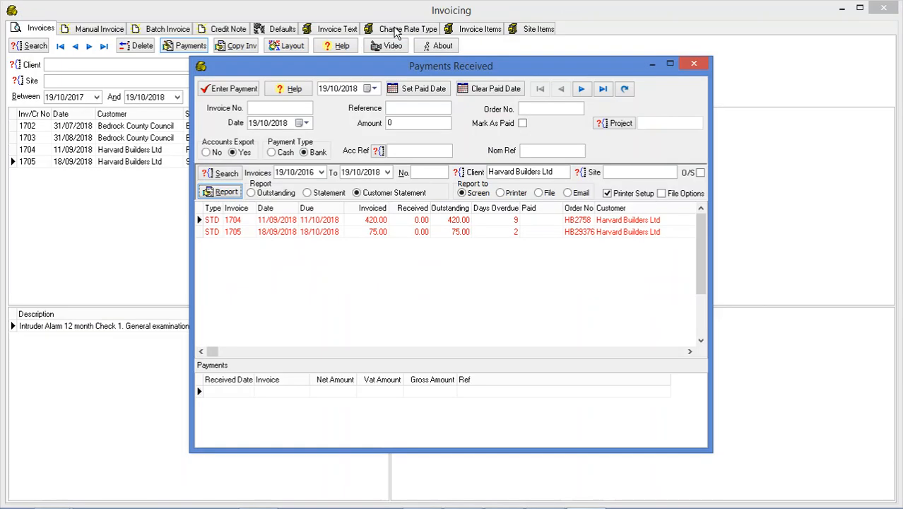
# - Record the full payment of 420 against invoice 1704 and mark it as paid
pyautogui.click(419, 220)
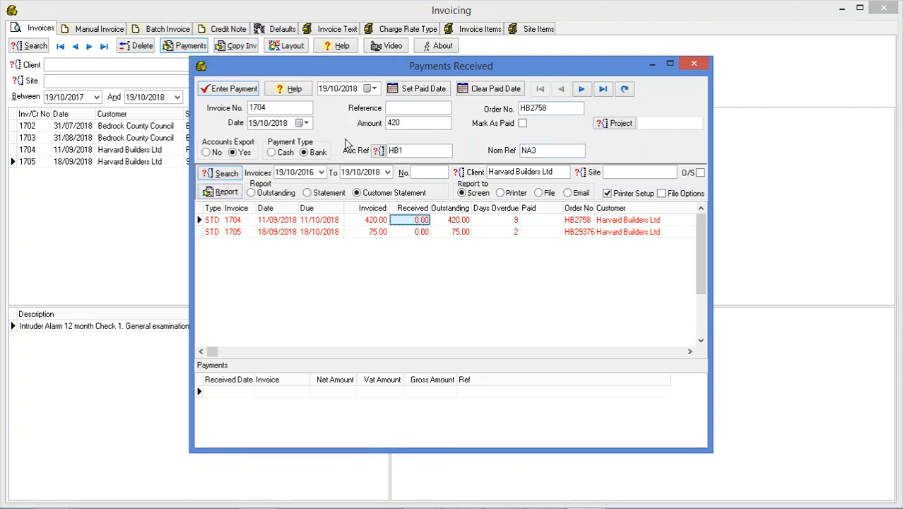
pyautogui.click(523, 123)
pyautogui.click(232, 90)
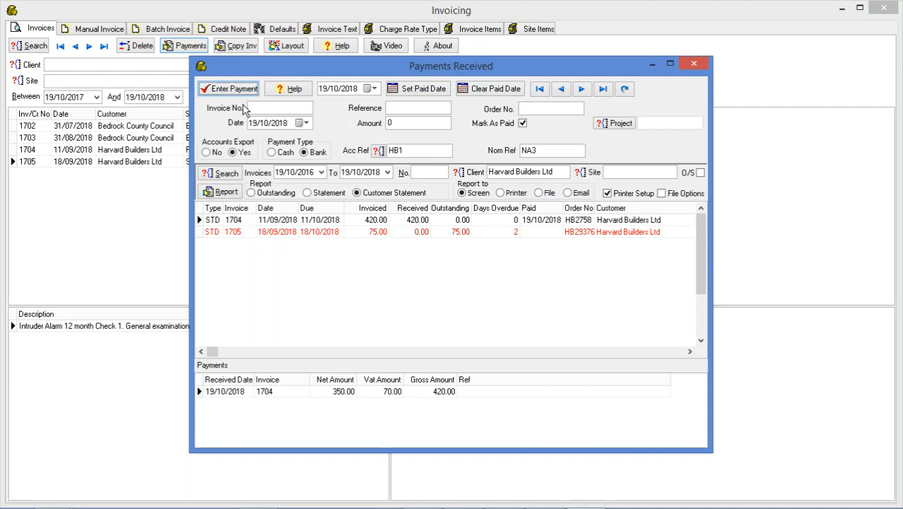
# - Record a part payment of 50 against invoice 1705 without marking it as paid
pyautogui.click(400, 233)
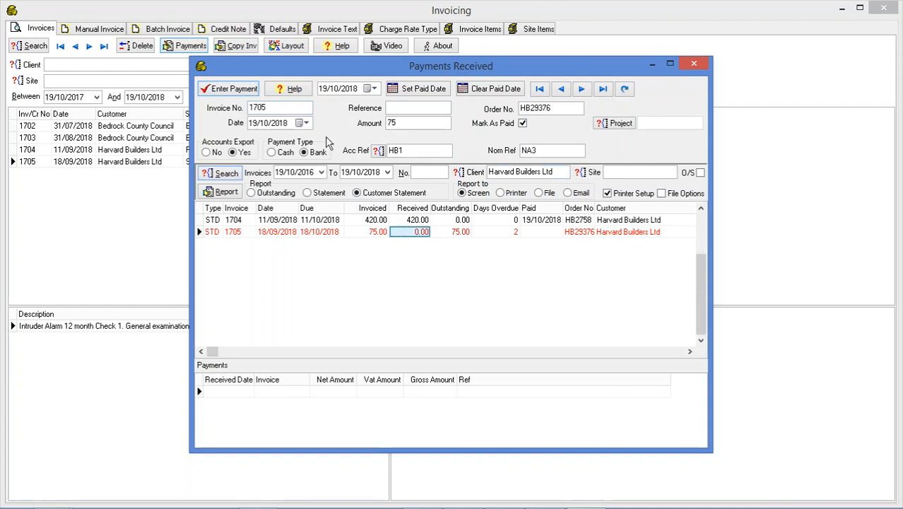
pyautogui.click(522, 123)
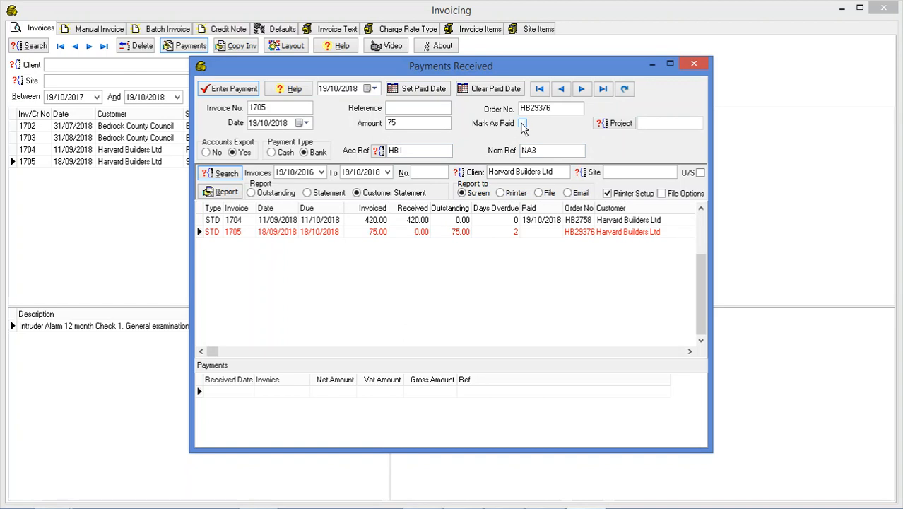
pyautogui.doubleClick(411, 124)
pyautogui.write('5')
pyautogui.click(235, 90)
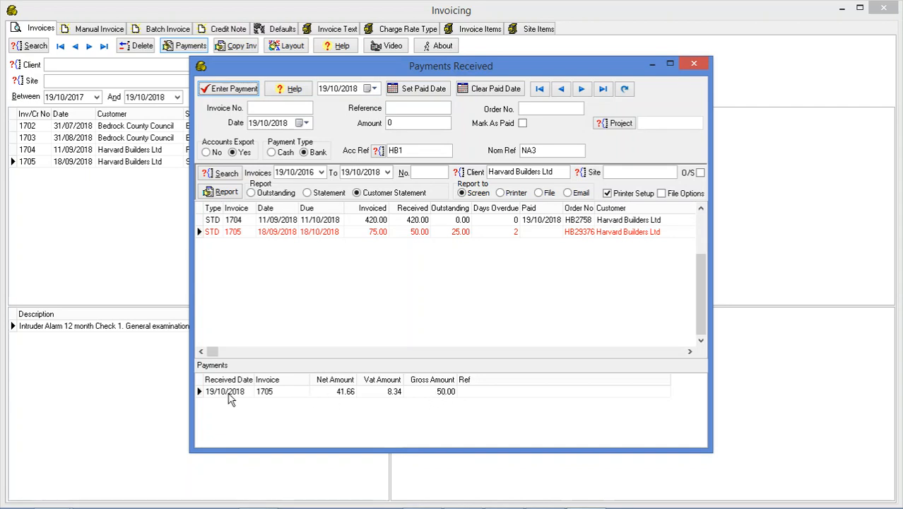
# - Review the payment recorded against invoice 1704 and close the received payments window
pyautogui.click(302, 225)
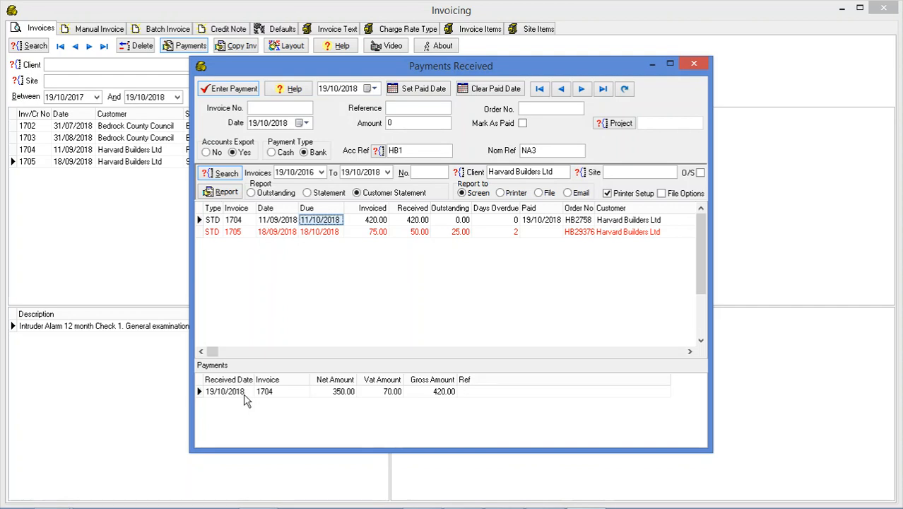
pyautogui.click(694, 65)
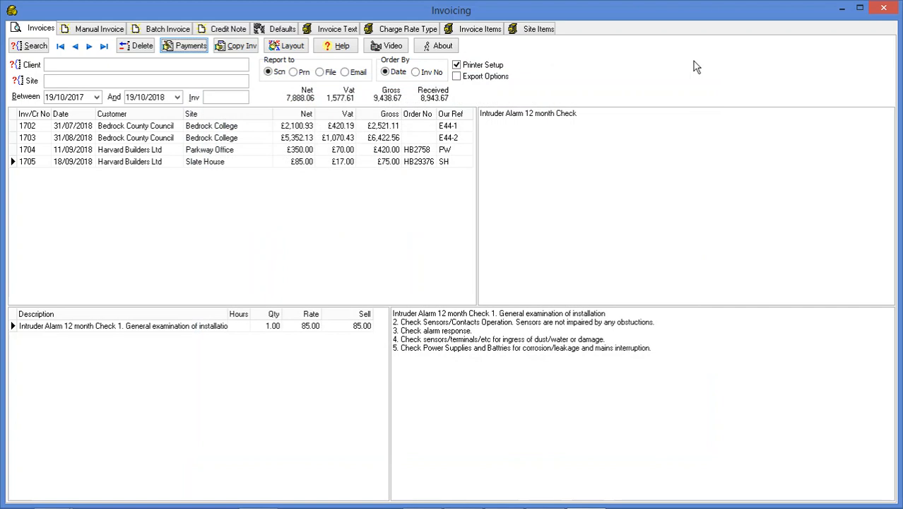
# - Start a new manual invoice and load application E44-3 from project E44 as an interim invoice
pyautogui.click(98, 31)
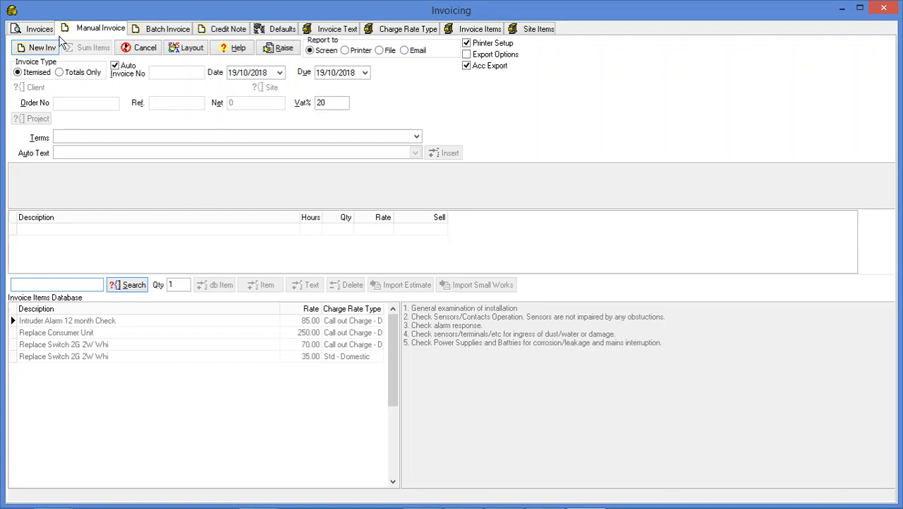
pyautogui.click(38, 50)
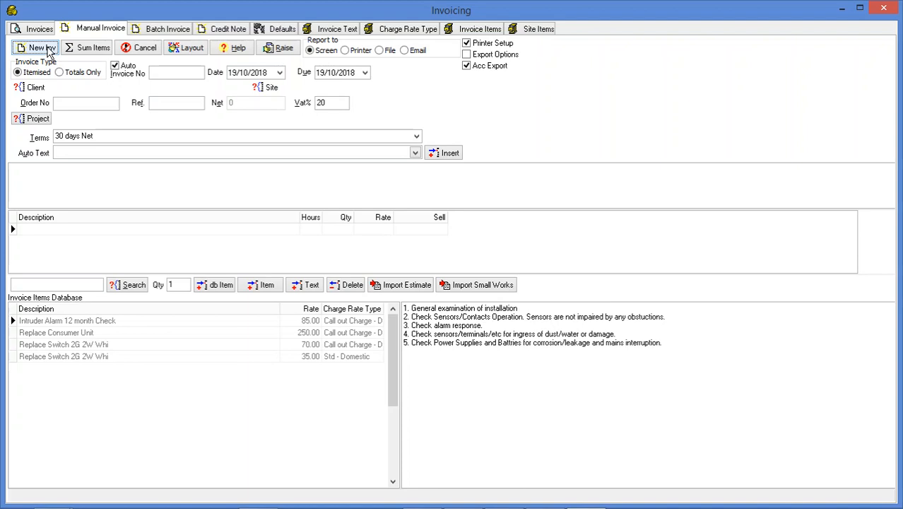
pyautogui.click(35, 120)
pyautogui.click(248, 237)
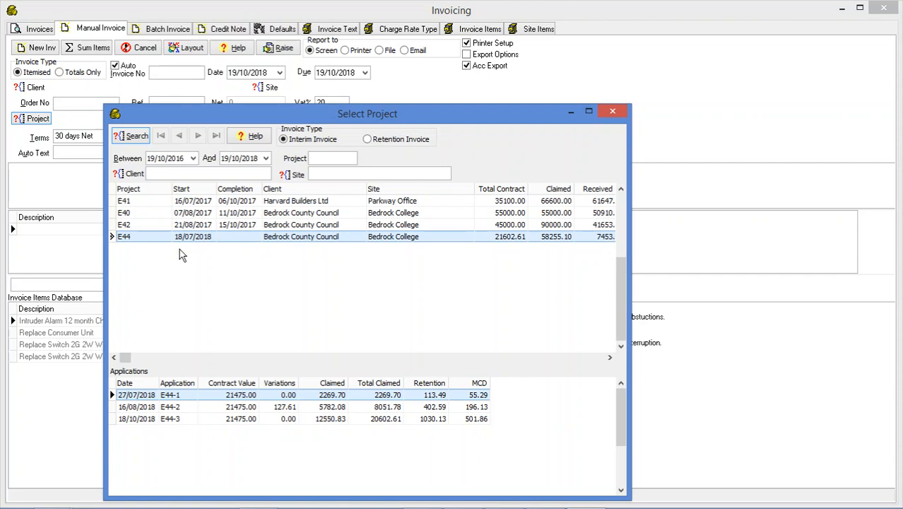
pyautogui.click(341, 420)
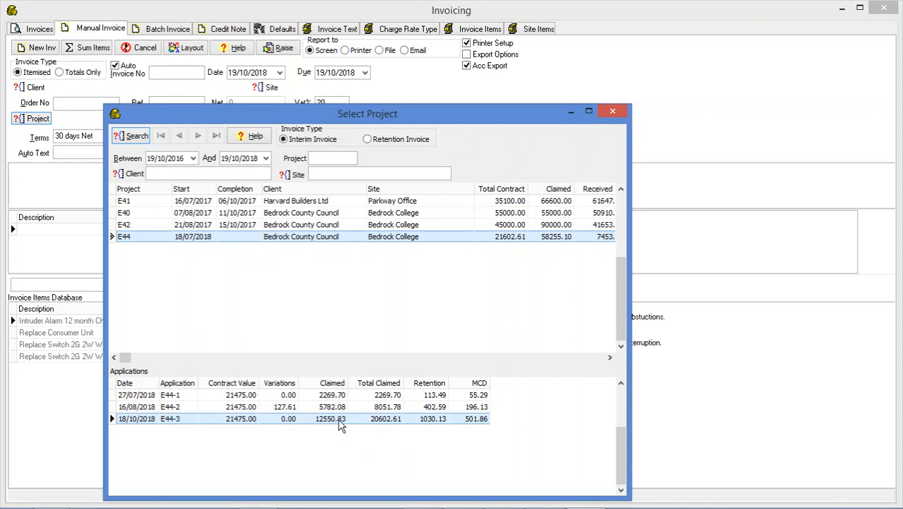
pyautogui.doubleClick(340, 419)
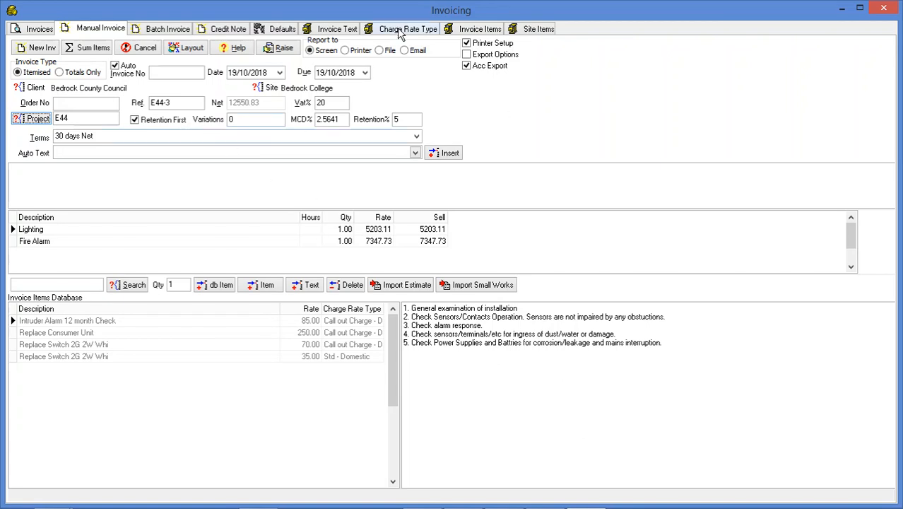
# - Set the E44-3 invoice's due date to 19/11/2018, raise it to screen and close the preview
pyautogui.click(330, 73)
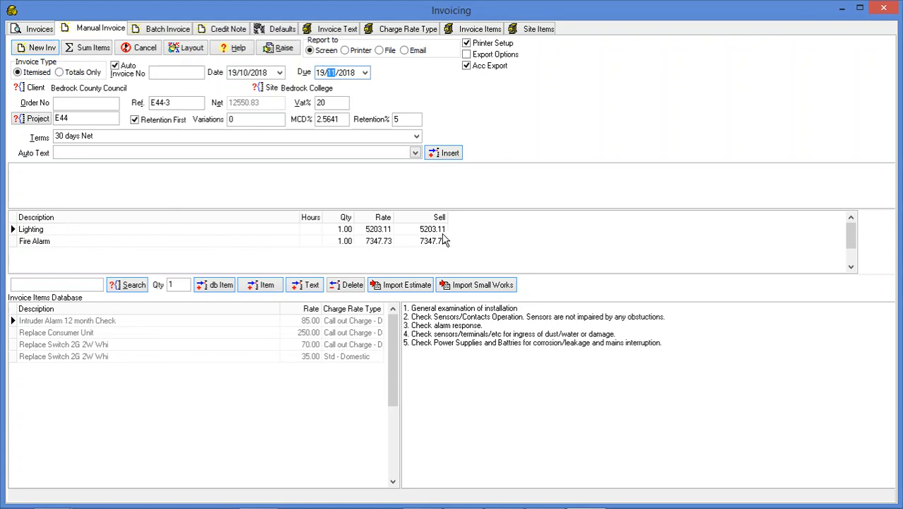
pyautogui.click(284, 48)
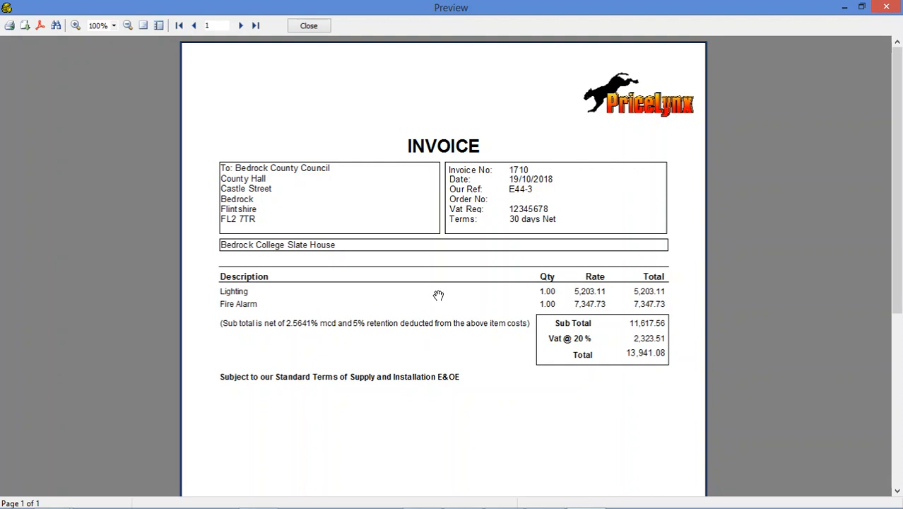
pyautogui.click(308, 26)
pyautogui.click(309, 26)
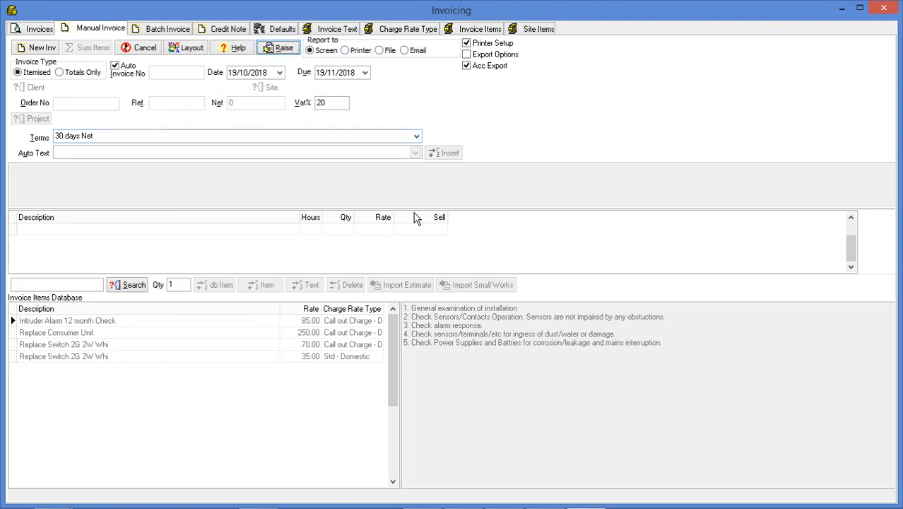
# - Start another manual invoice, add one Intruder Alarm 12 month Check from the items database, and try to raise it without a client
pyautogui.click(35, 49)
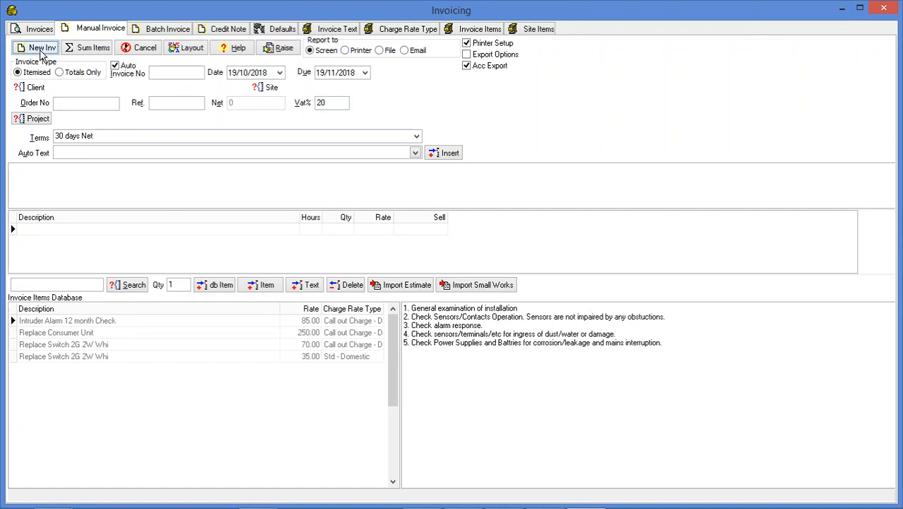
pyautogui.click(41, 50)
pyautogui.click(171, 330)
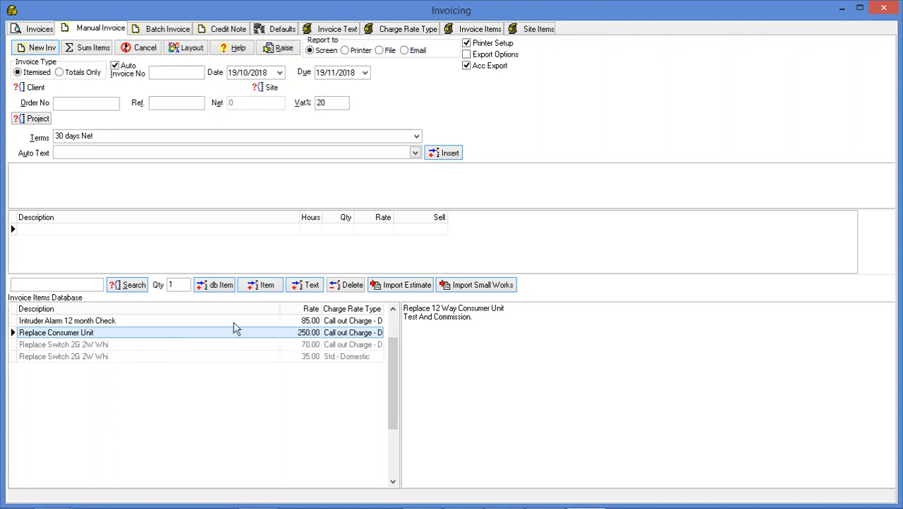
pyautogui.click(190, 321)
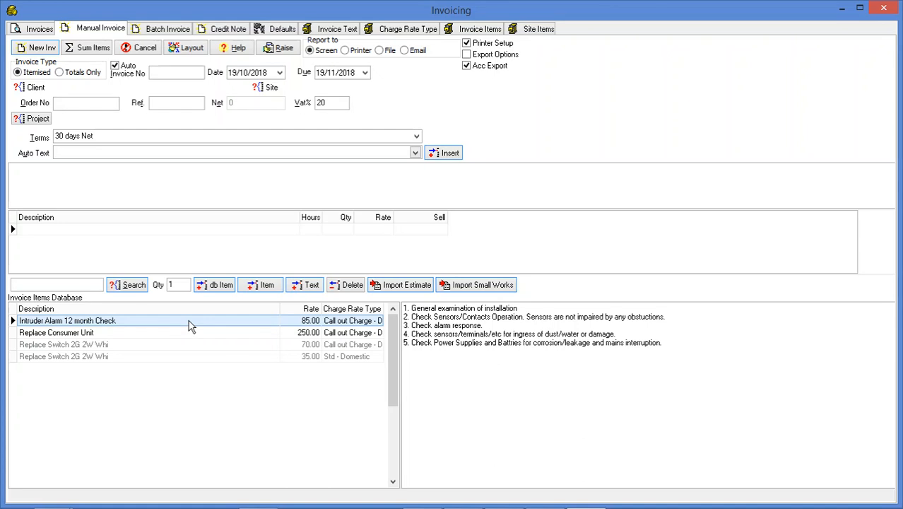
pyautogui.doubleClick(189, 323)
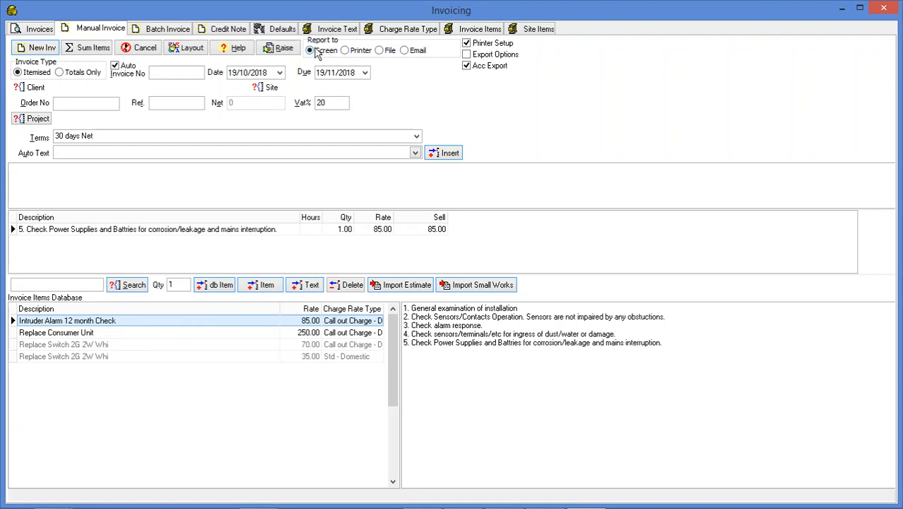
pyautogui.click(283, 49)
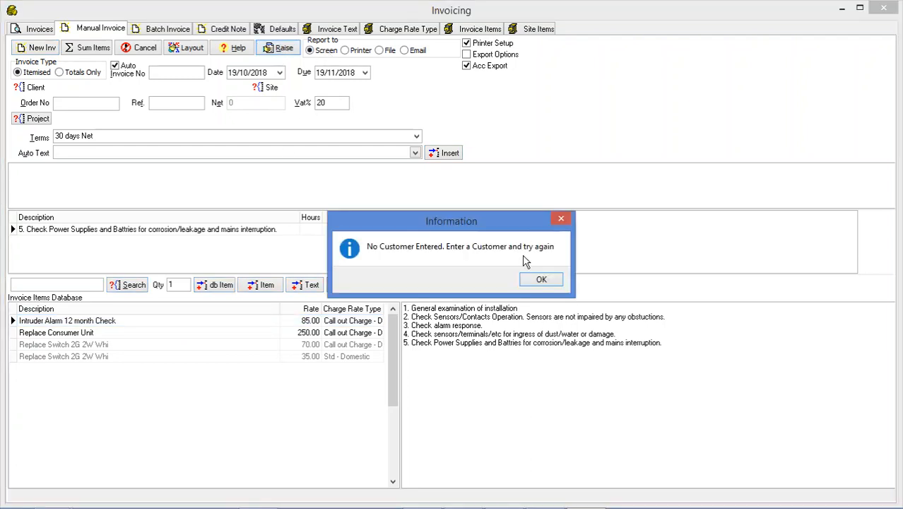
pyautogui.click(540, 280)
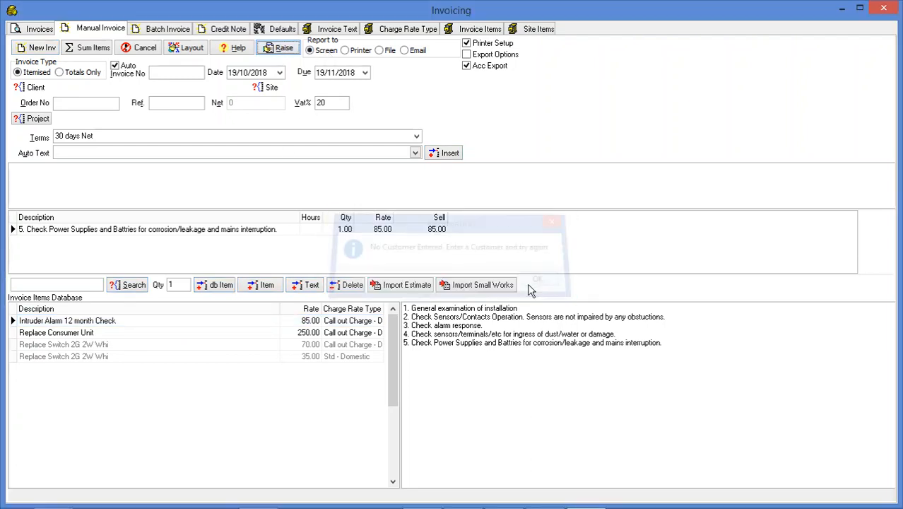
# - Assign client Harvard Builders Ltd and site Slate House, raise the alarm check invoice to screen and close the preview
pyautogui.click(36, 87)
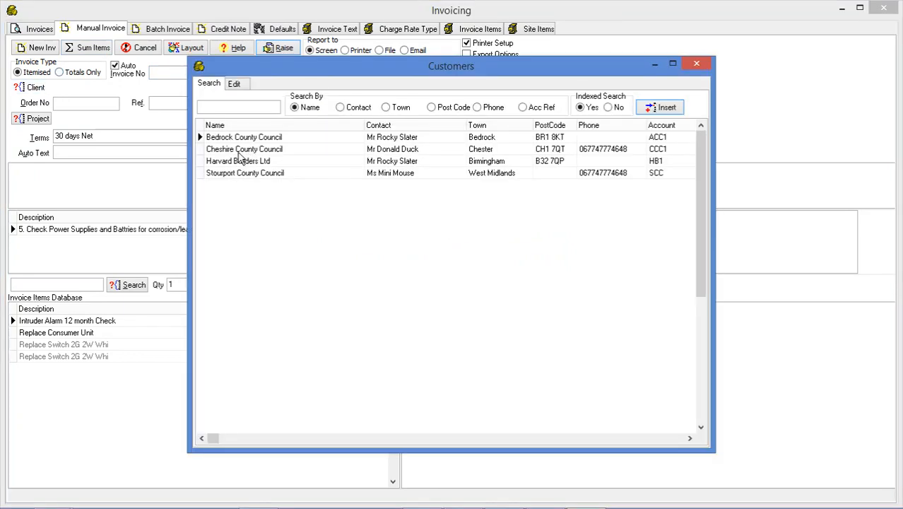
pyautogui.doubleClick(238, 161)
pyautogui.click(256, 89)
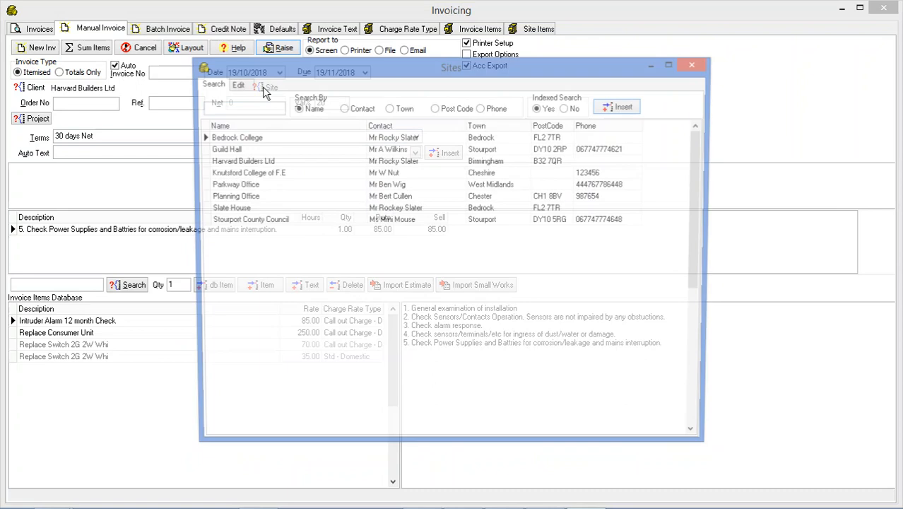
pyautogui.doubleClick(245, 212)
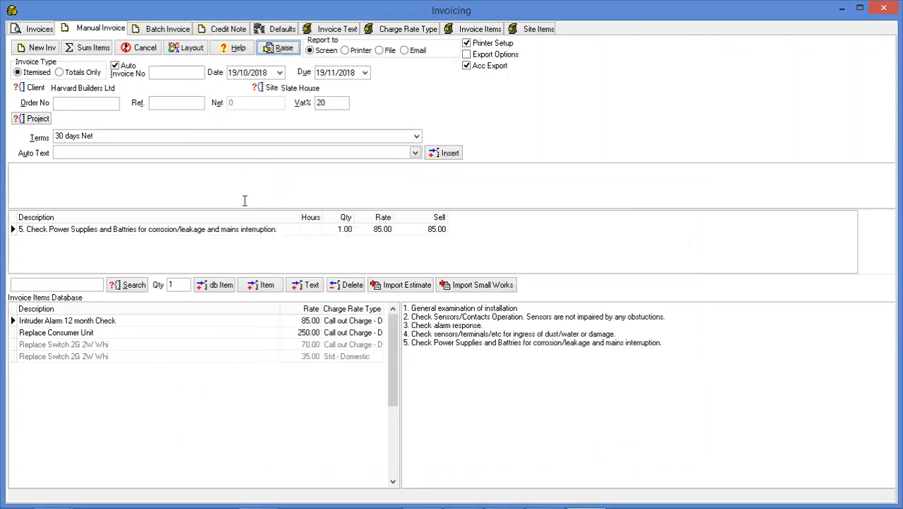
pyautogui.click(275, 53)
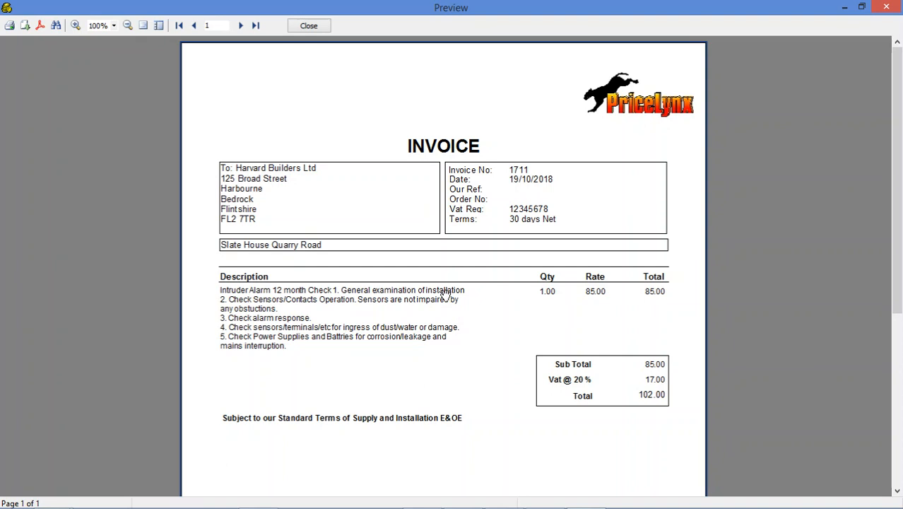
pyautogui.click(321, 29)
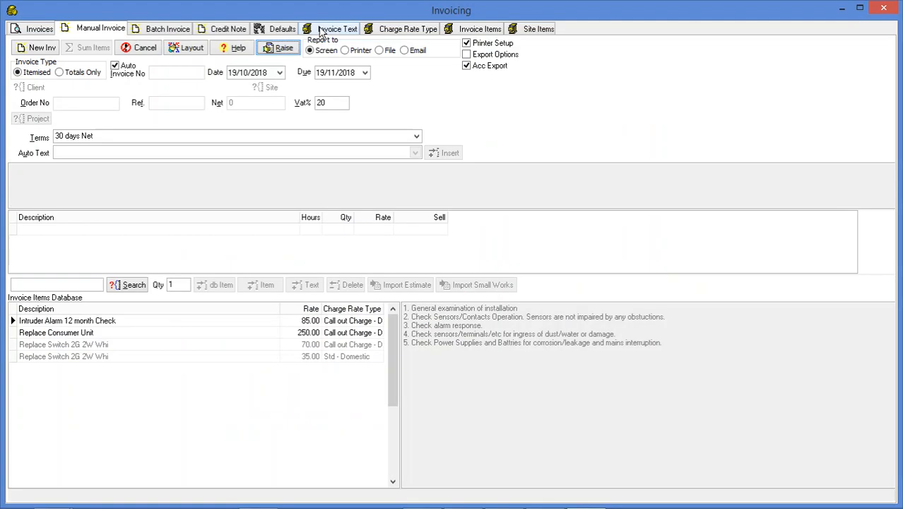
# - Start a new manual invoice, then open the ad hoc item entry form and close it without inserting anything
pyautogui.click(41, 49)
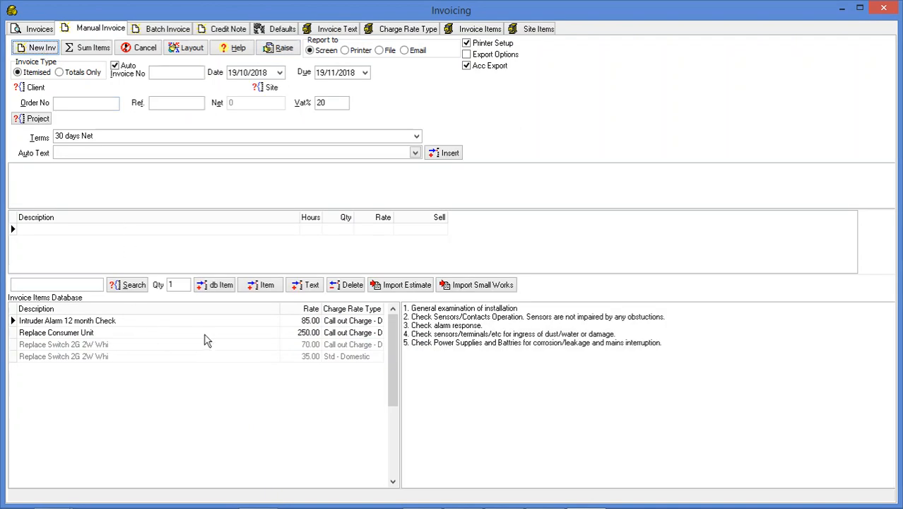
pyautogui.click(263, 285)
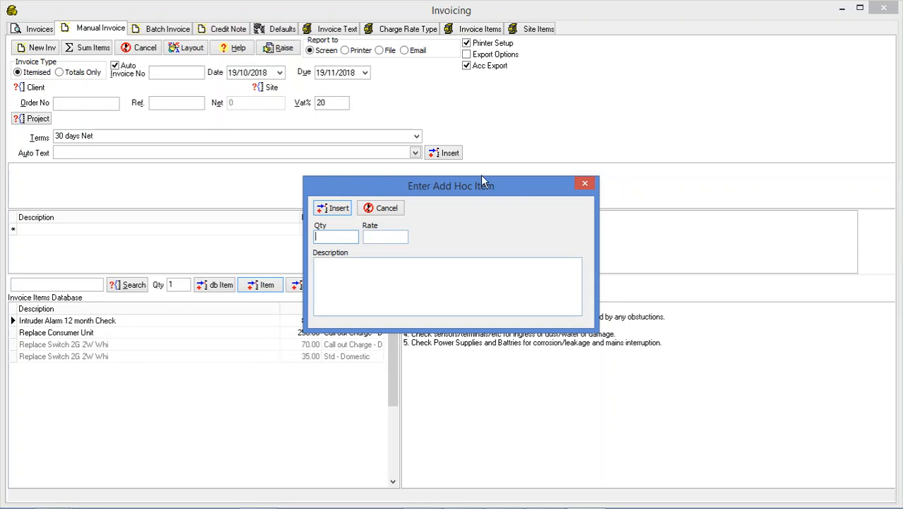
pyautogui.click(584, 184)
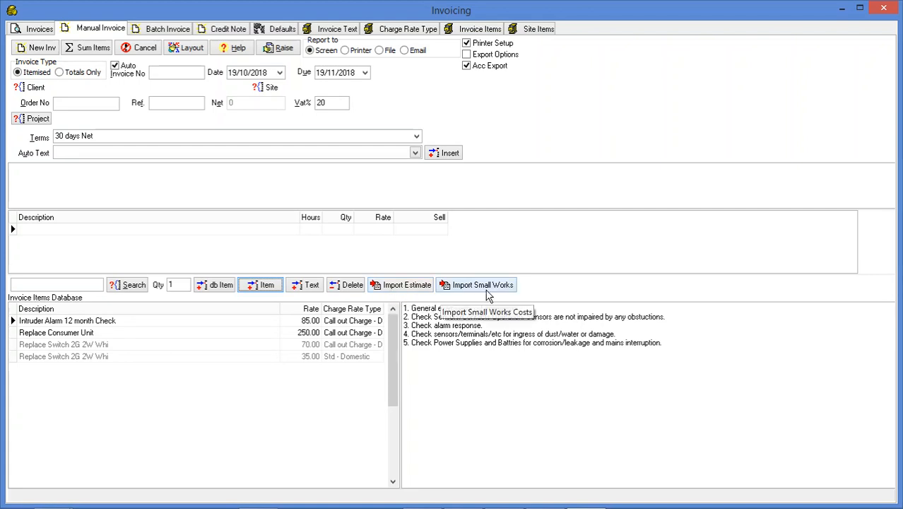
# - Import the Bedrock College "Rewire Block A" estimate into the invoice, using Section Rates as the invoice detail
pyautogui.click(405, 286)
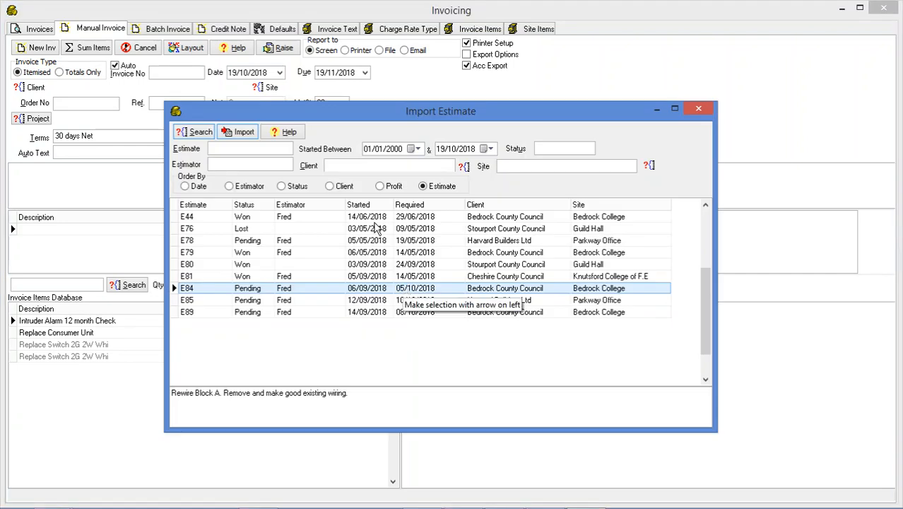
pyautogui.click(373, 218)
pyautogui.doubleClick(372, 218)
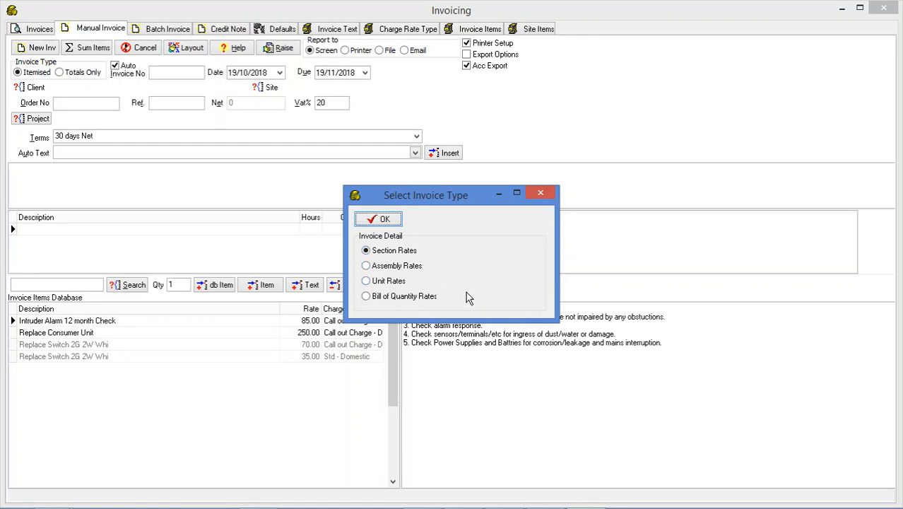
pyautogui.click(378, 220)
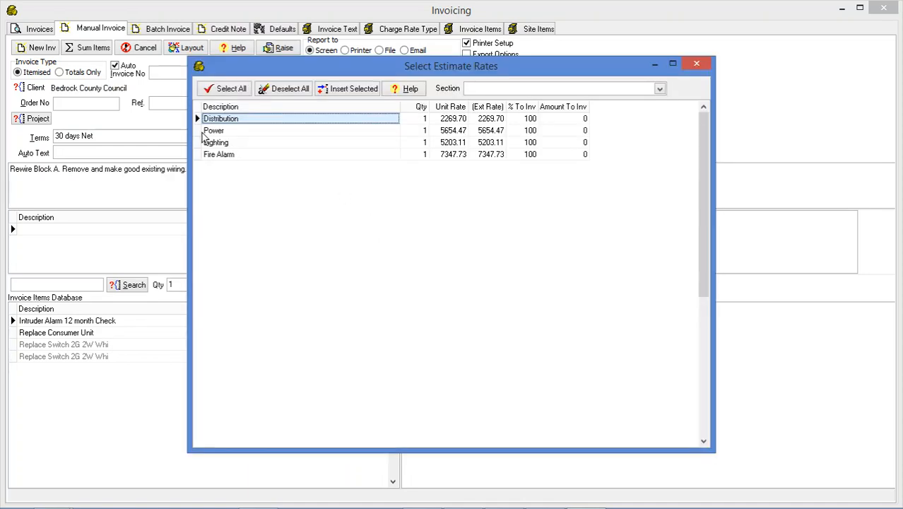
# - Select the Power and Lighting sections from the estimate rates and insert them into the invoice
pyautogui.click(207, 132)
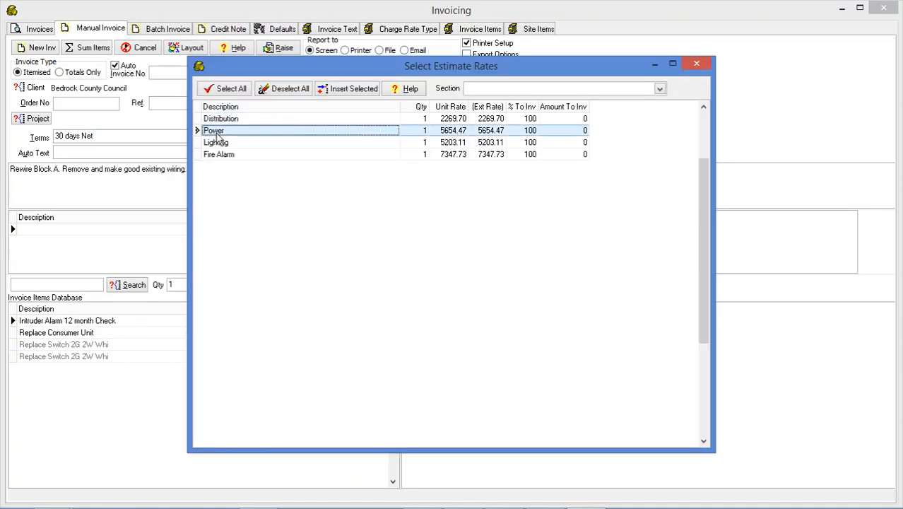
pyautogui.keyDown('ctrl'); pyautogui.click(197, 142); pyautogui.keyUp('ctrl')
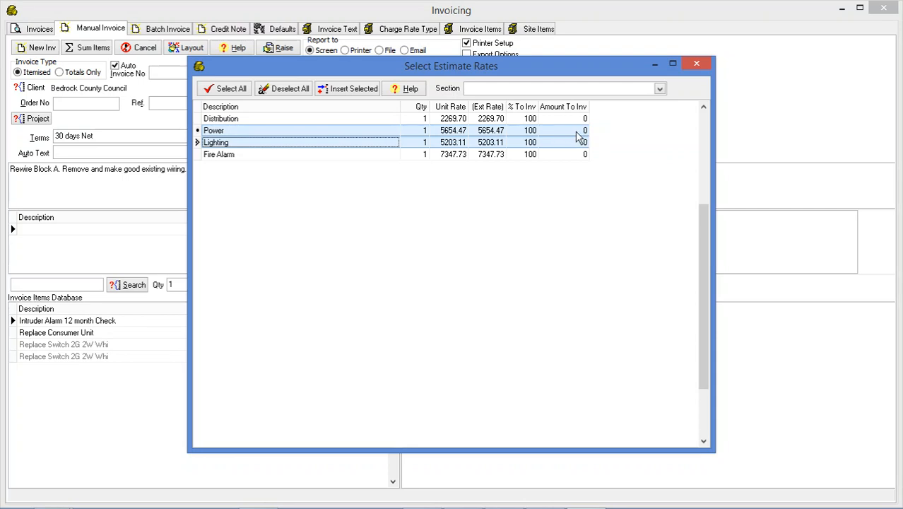
pyautogui.click(365, 96)
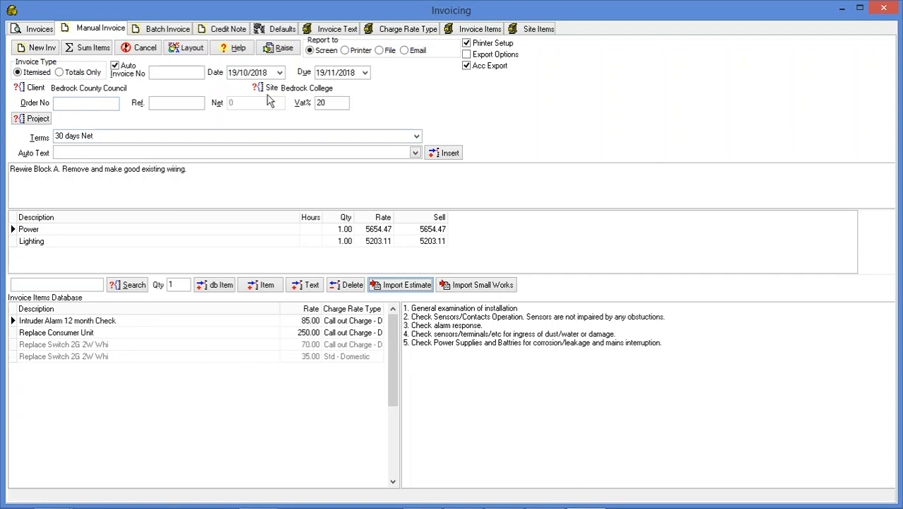
# - Raise the Bedrock County Council invoice for Power and Lighting to screen and close the preview
pyautogui.click(279, 49)
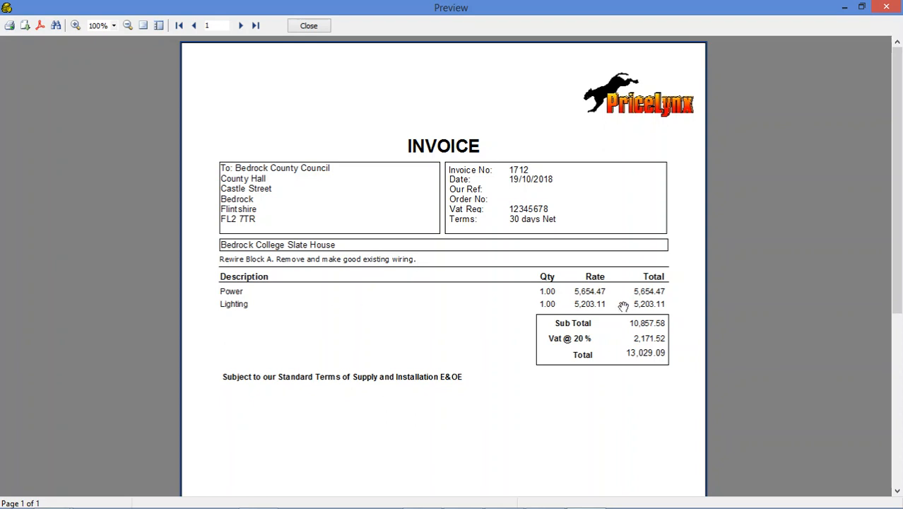
pyautogui.click(309, 26)
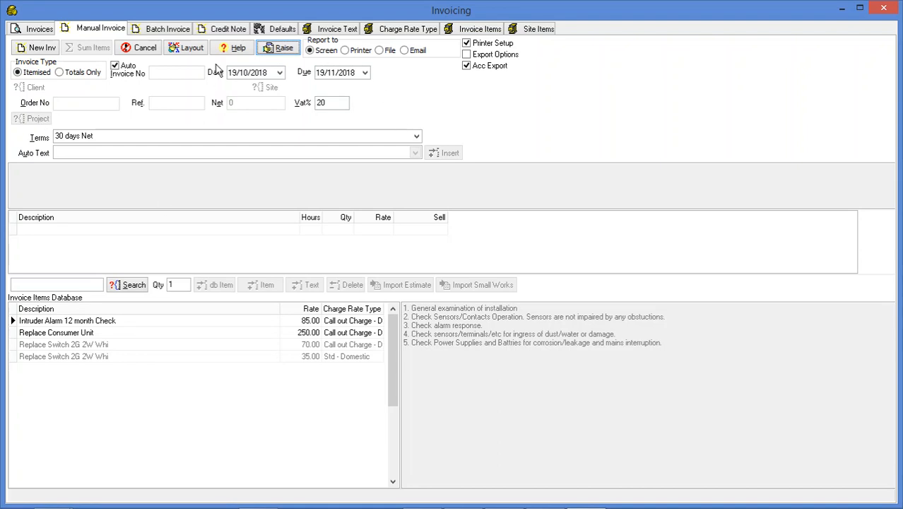
pyautogui.click(283, 53)
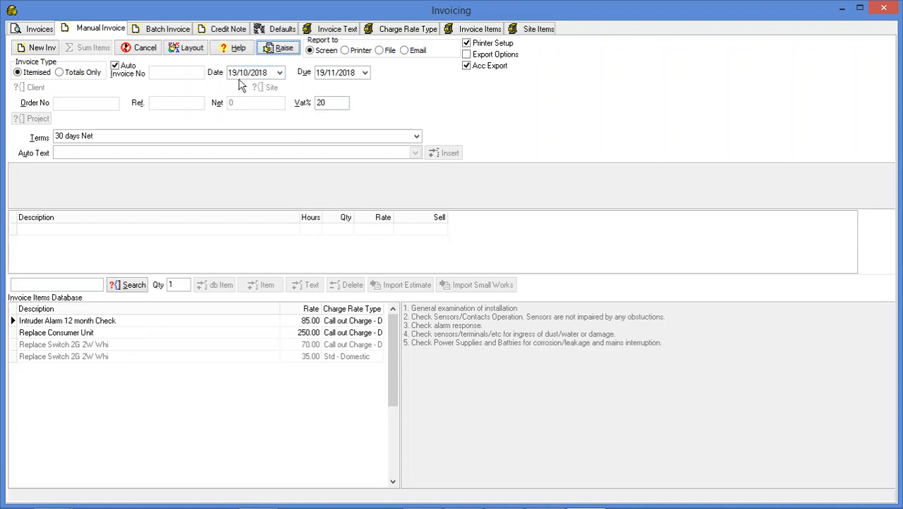